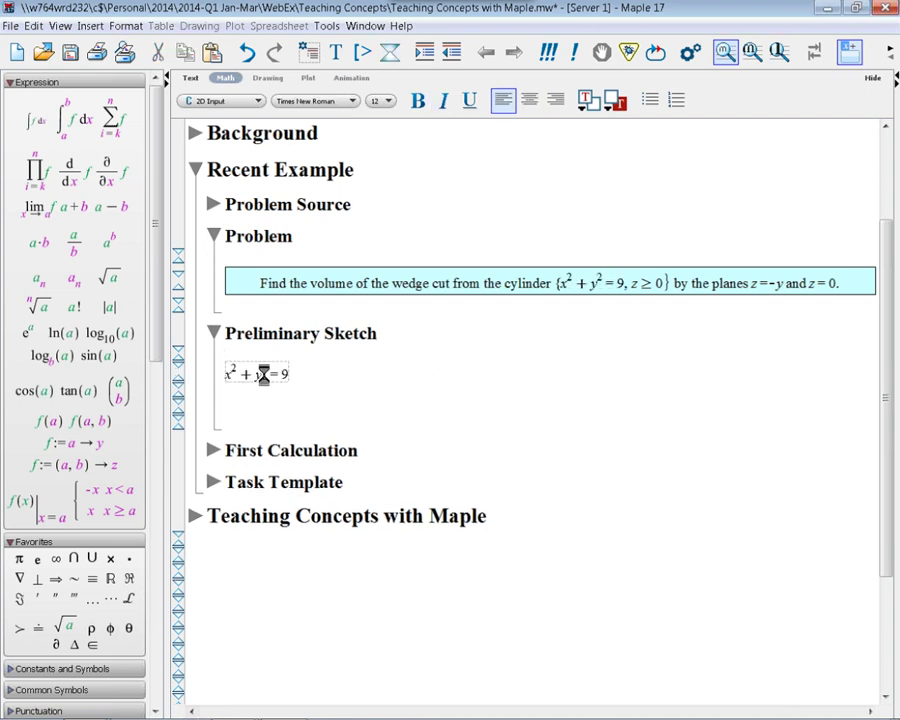
Create a 3-D implicit plot of x² + y² = 9 using the variable order x, y, ?
right_click(263, 375)
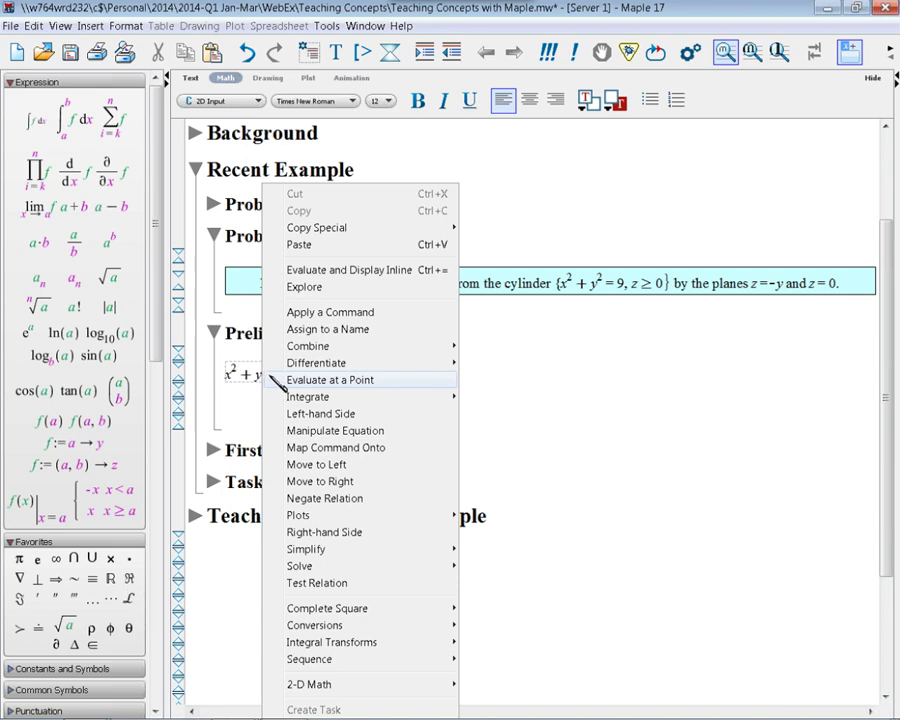
mouse_move(334, 514)
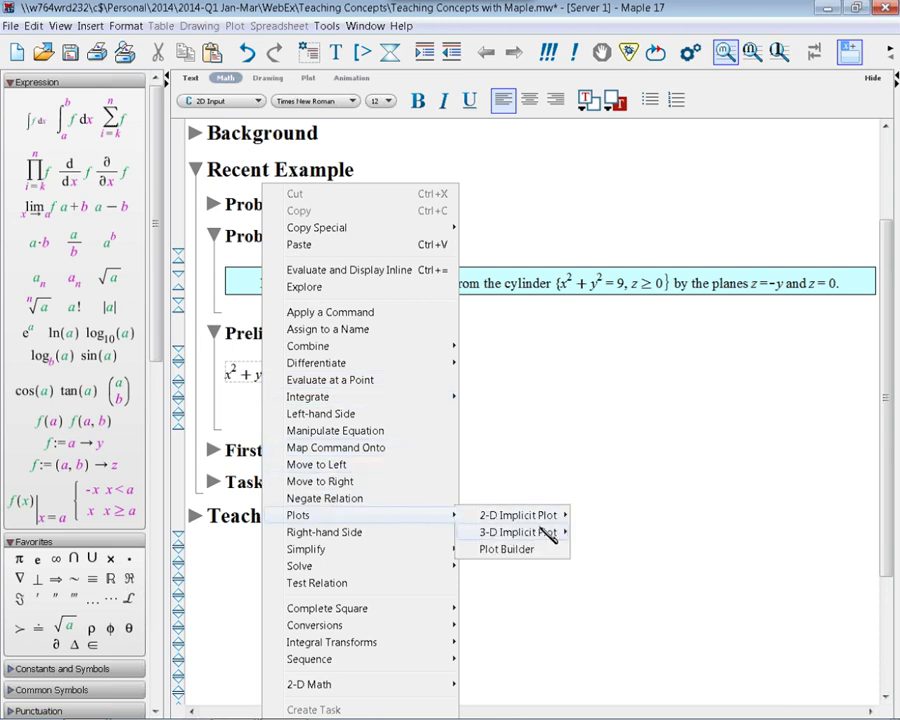
mouse_move(540, 532)
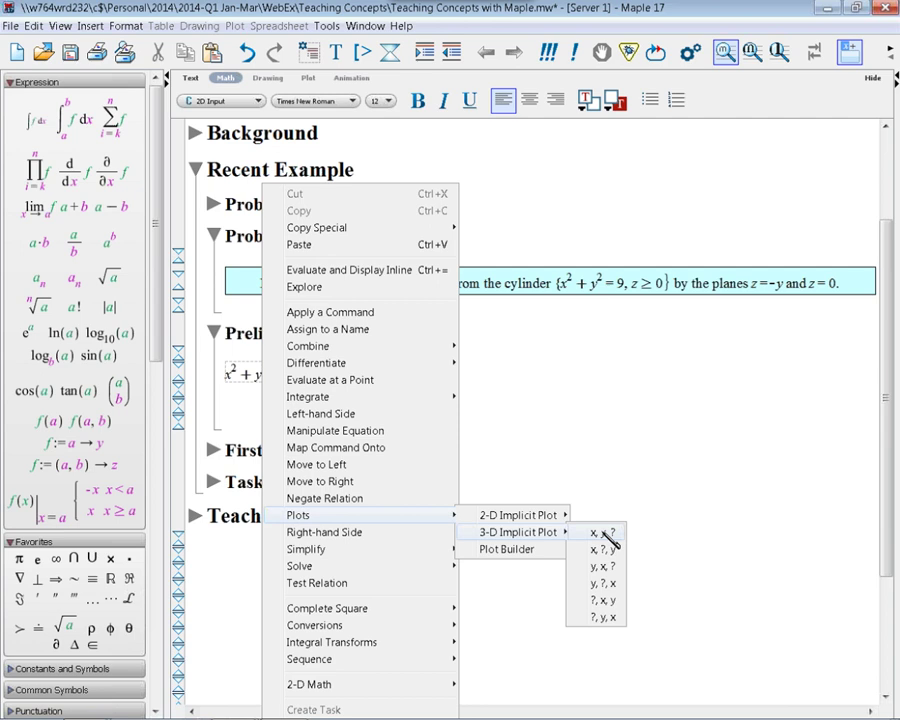
click(601, 533)
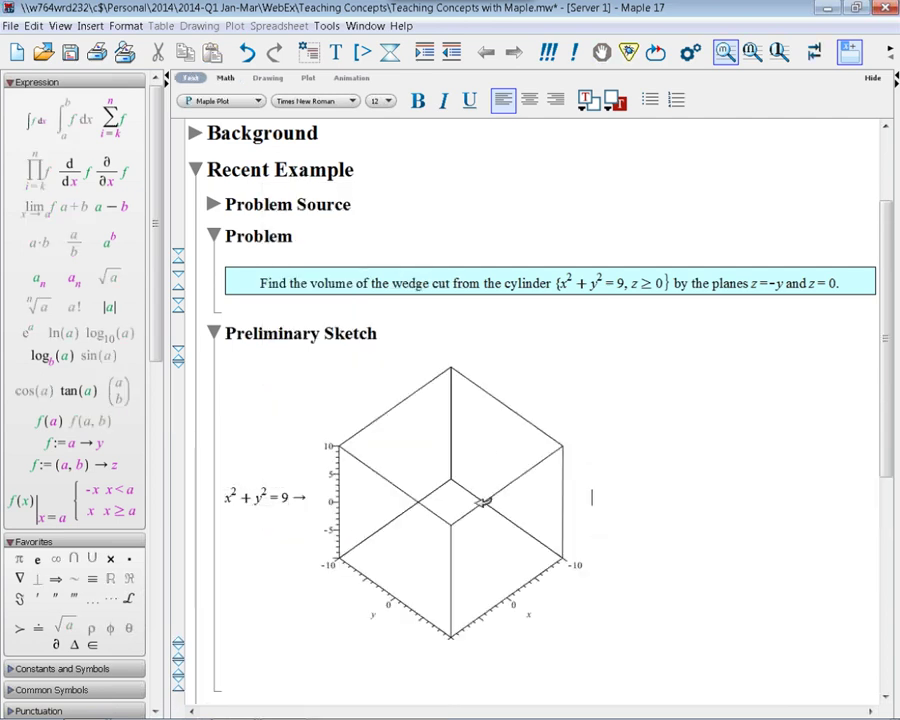
mouse_move(463, 493)
mouse_down()
mouse_move(501, 488)
mouse_move(468, 498)
mouse_move(470, 482)
mouse_up()
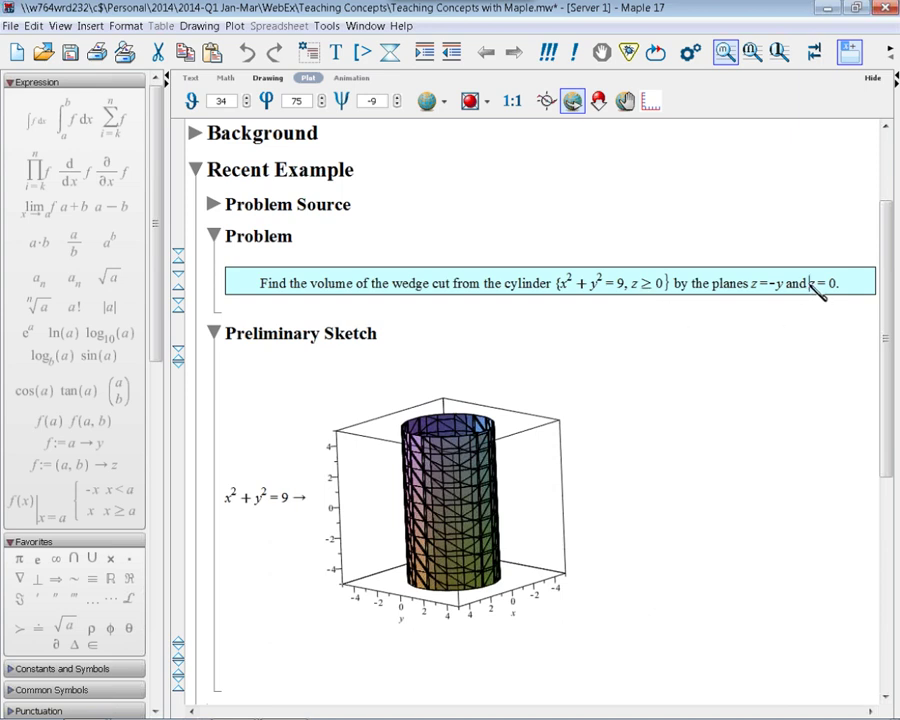
Add the planes z = 0 and z = -y from the problem statement to the cylinder plot
drag(818, 286, 510, 516)
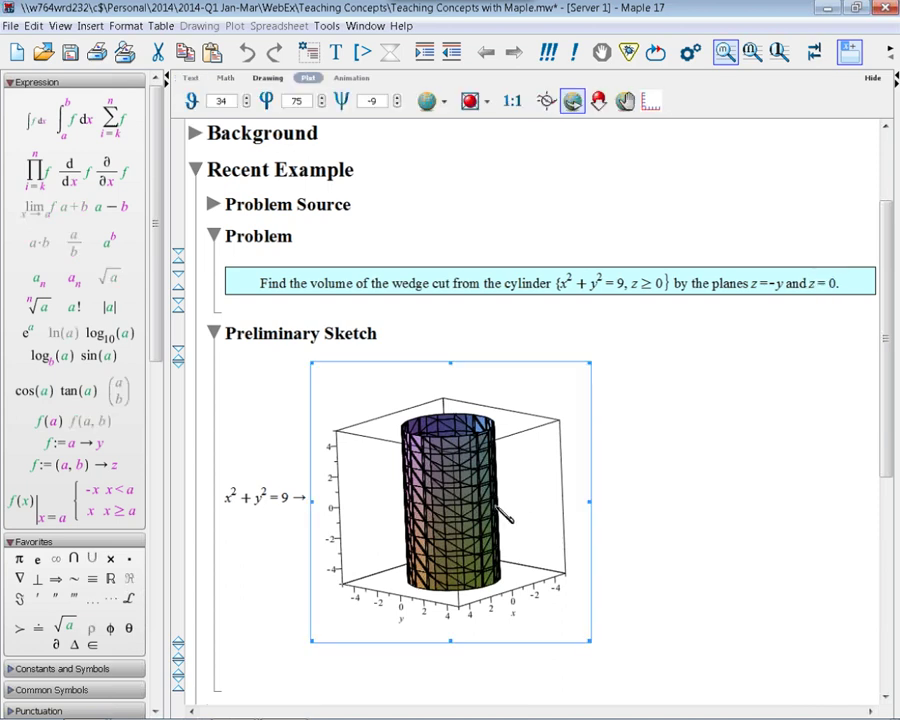
click(758, 289)
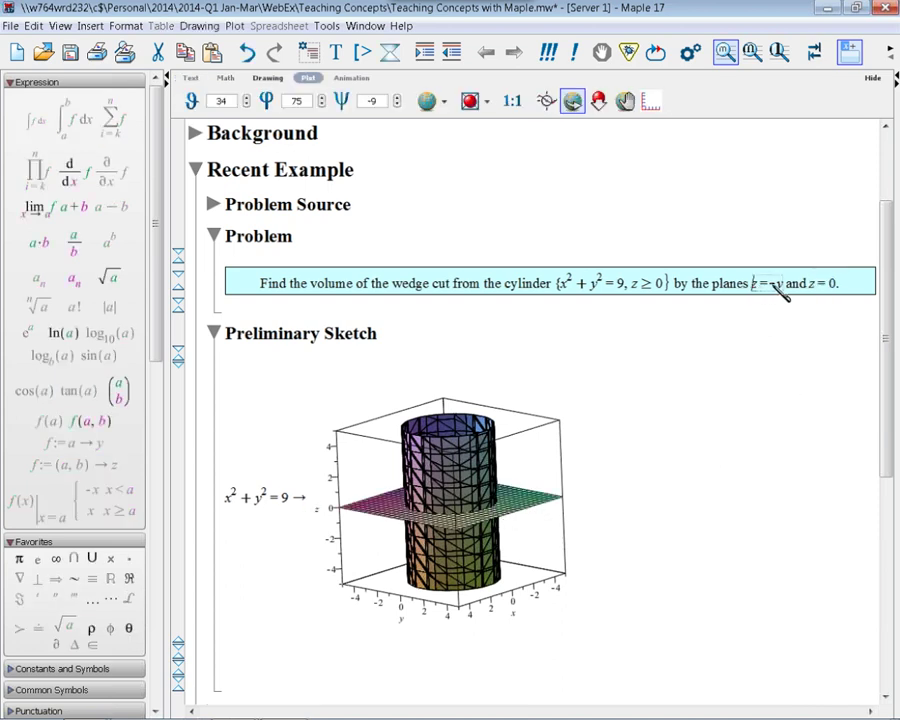
double_click(786, 287)
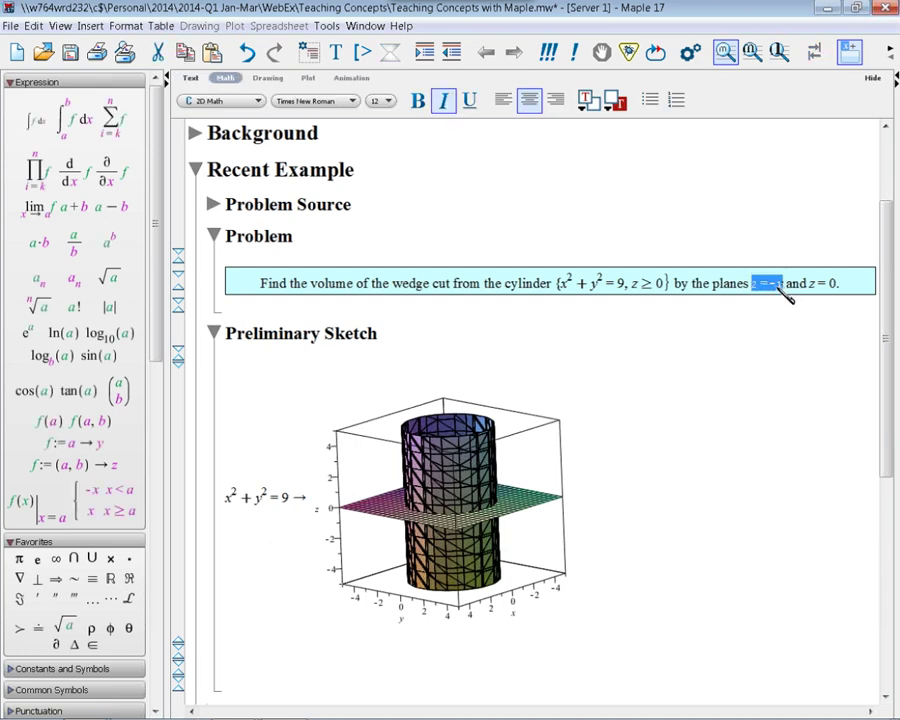
drag(788, 289, 510, 478)
drag(460, 528, 689, 516)
Expand the First Calculation section below the preliminary sketch
drag(886, 437, 886, 565)
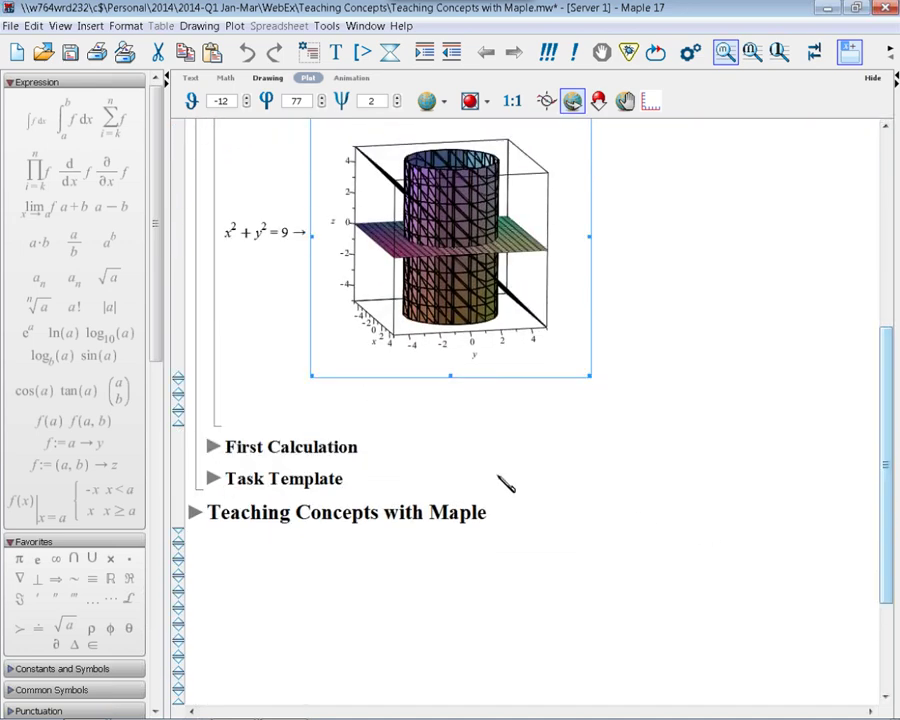
click(225, 452)
click(213, 446)
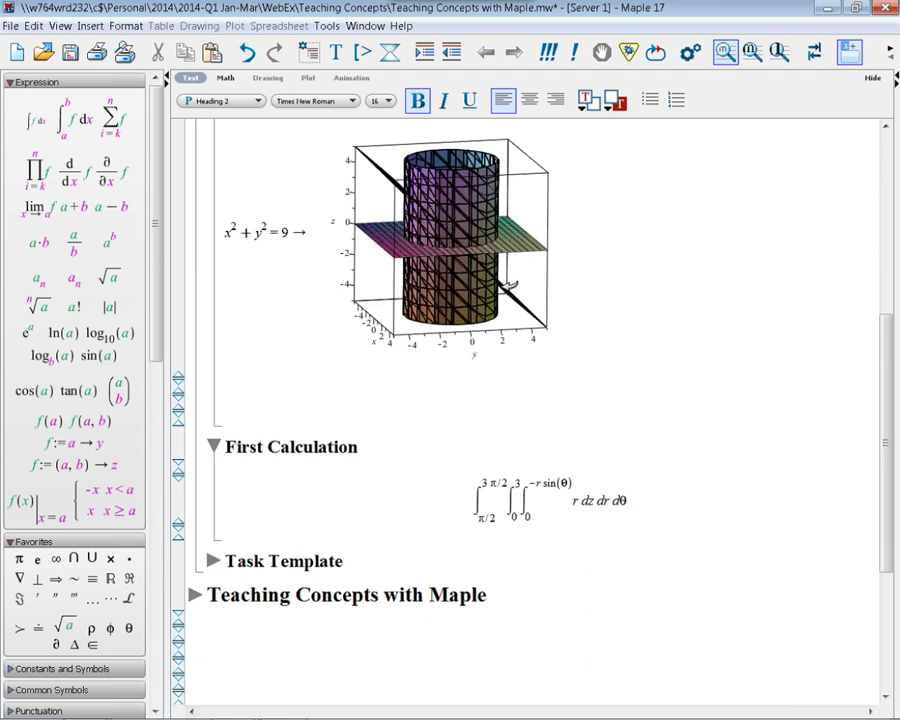
Check the triple integral's limits against the problem and sketch, and evaluate the integral inline
scroll(703, 367, up, 3)
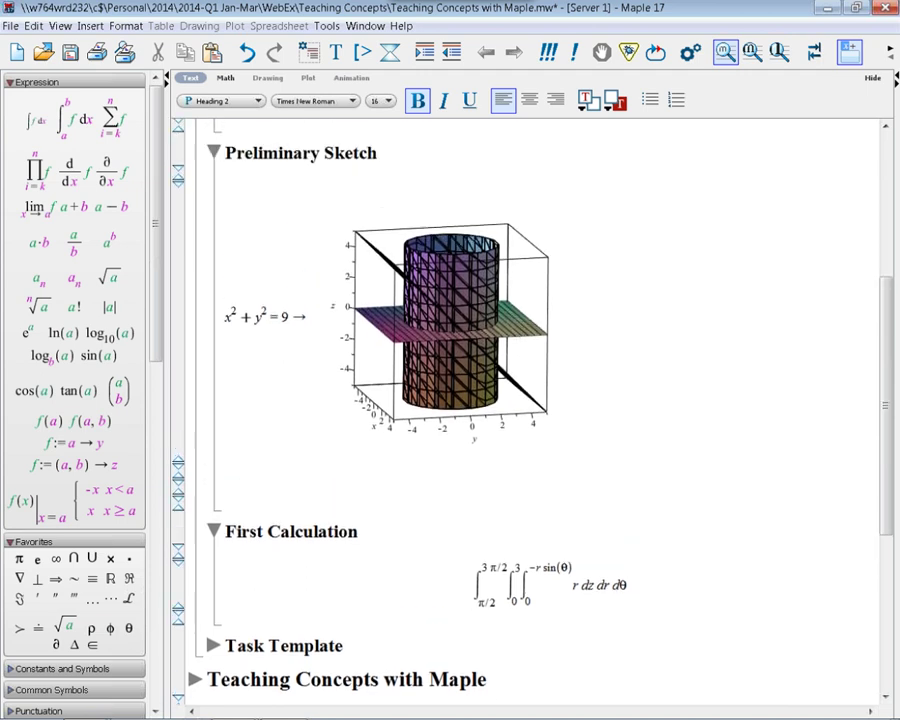
scroll(706, 364, up, 1)
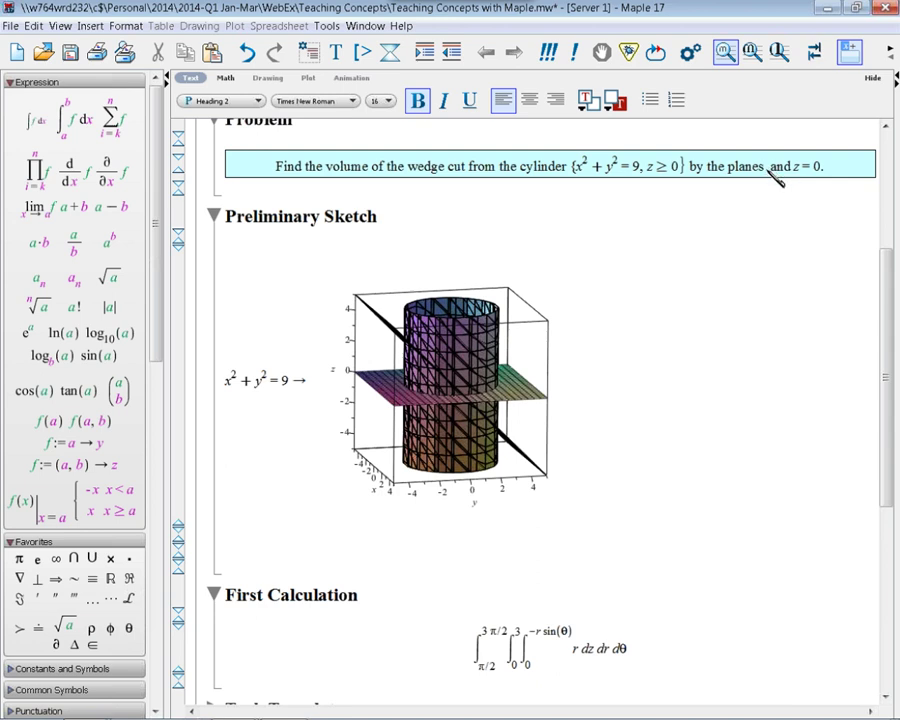
drag(538, 630, 553, 630)
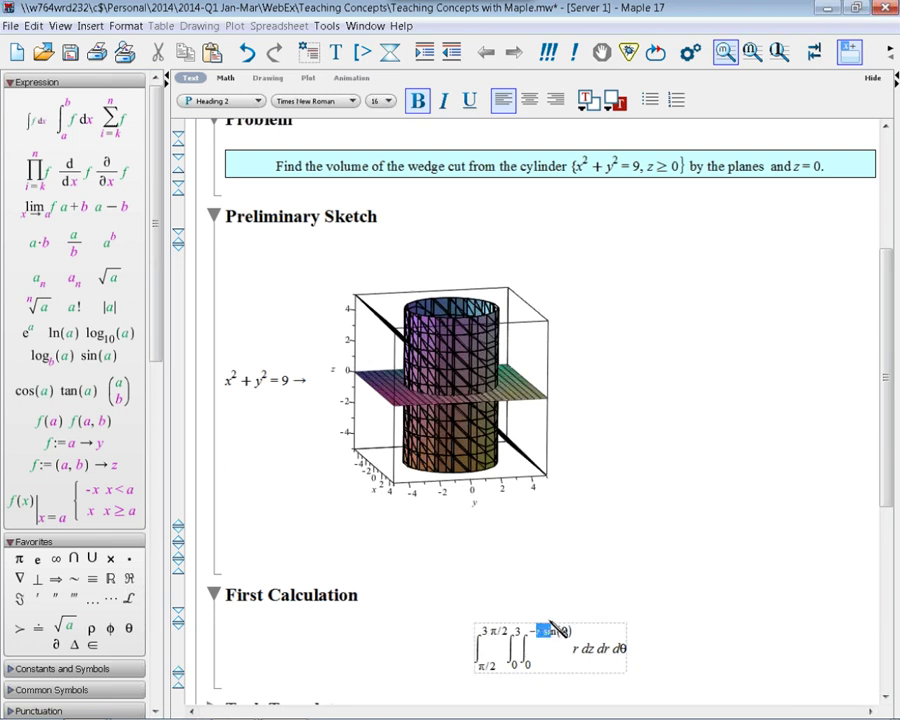
click(582, 645)
scroll(484, 410, down, 2)
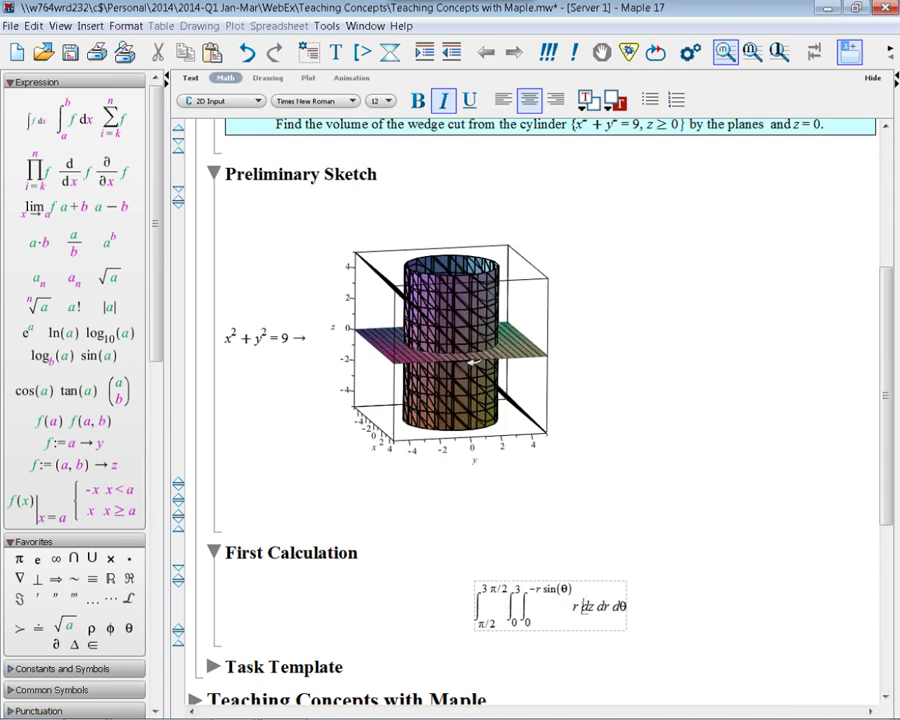
scroll(352, 565, down, 1)
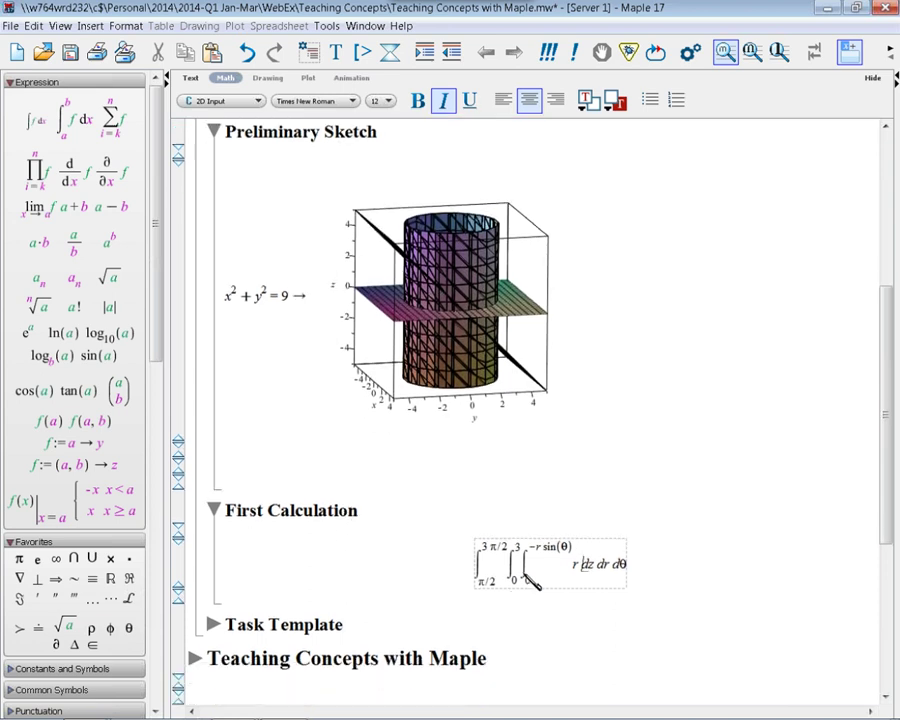
click(563, 600)
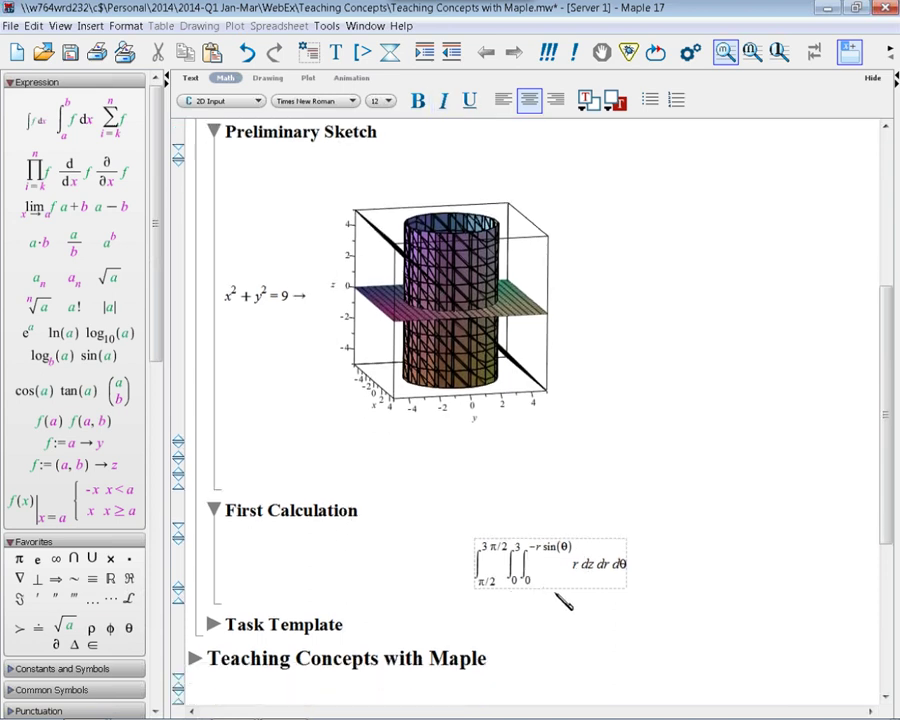
key(Return)
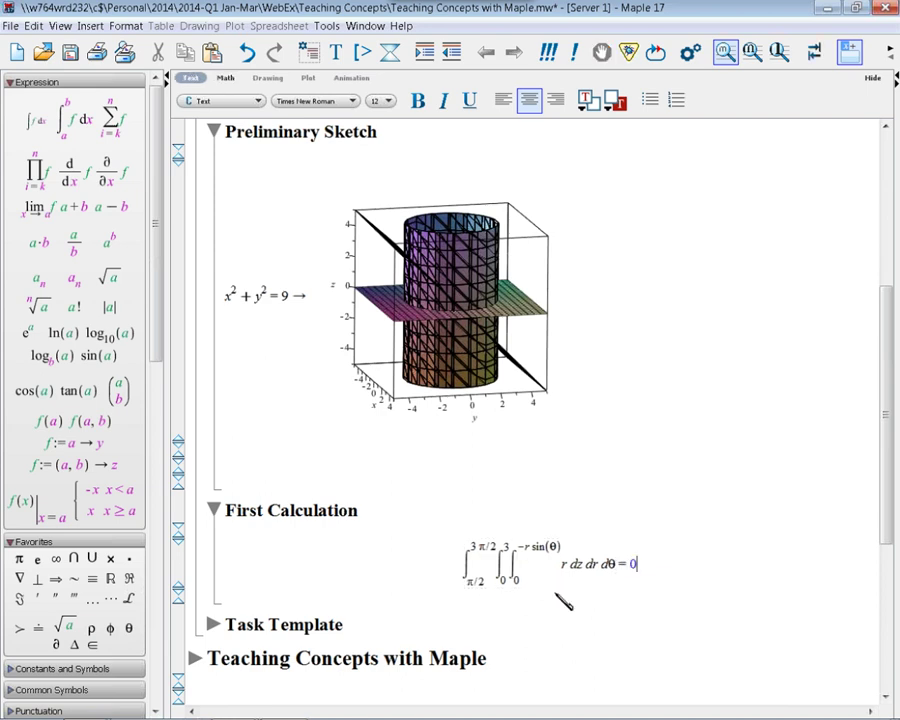
right_click(535, 567)
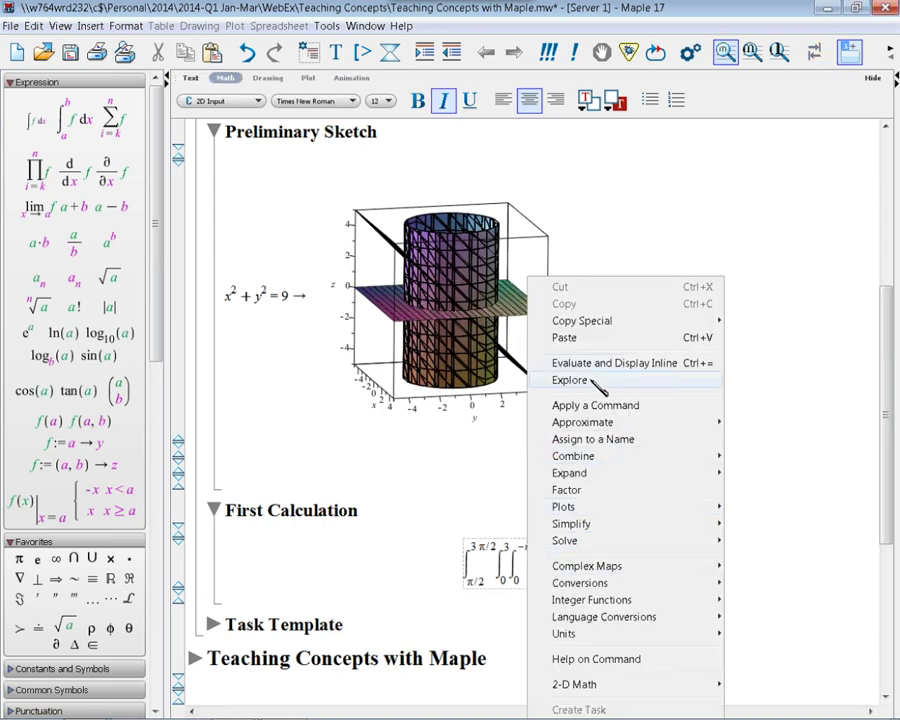
click(785, 437)
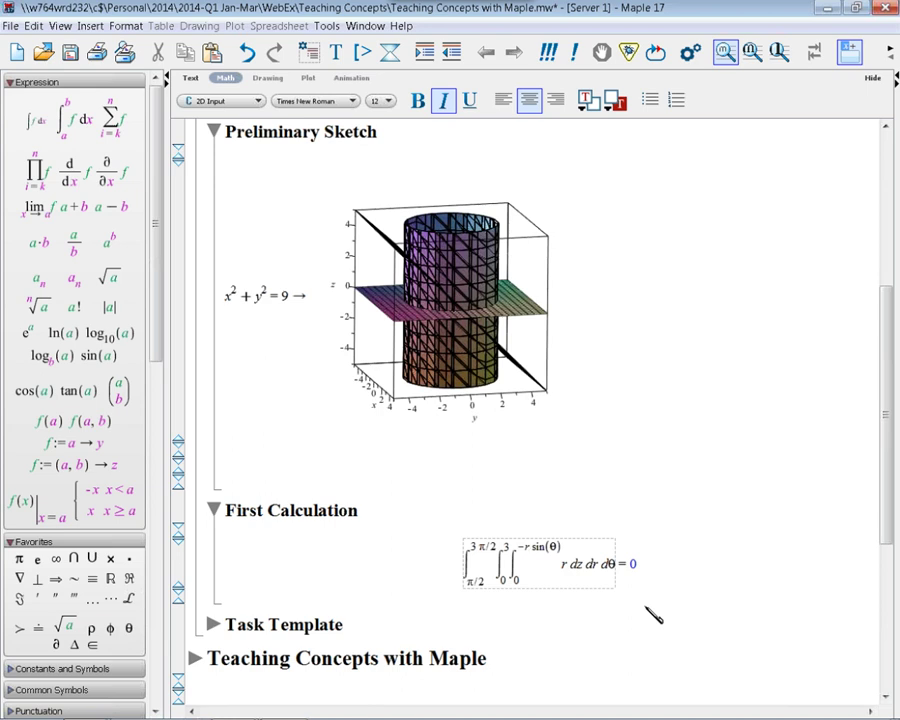
Expand the Task Template section to show the cylindrical integration template
scroll(600, 620, down, 3)
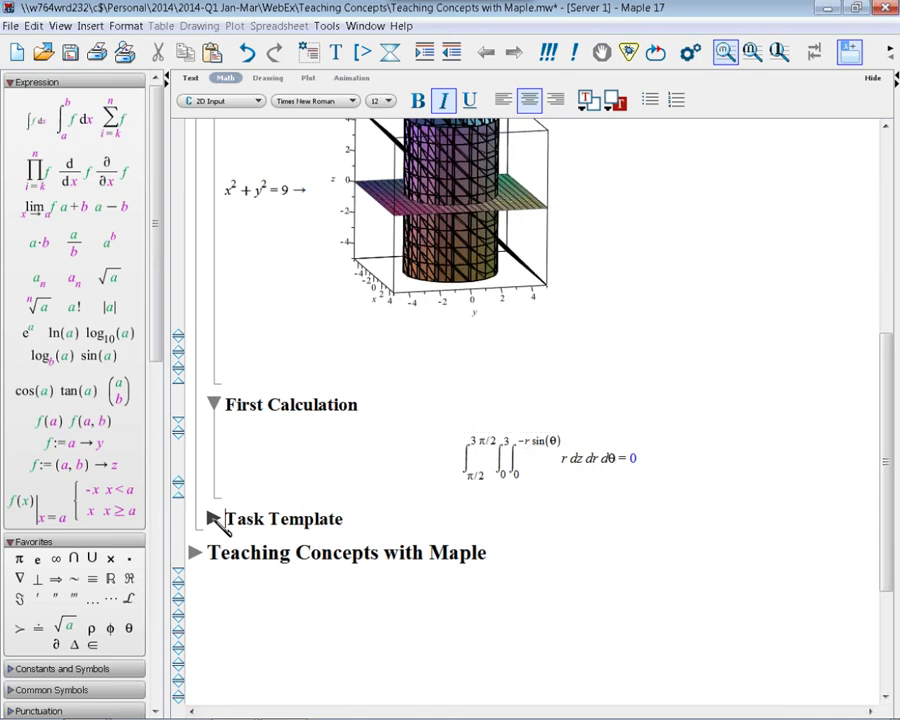
click(214, 518)
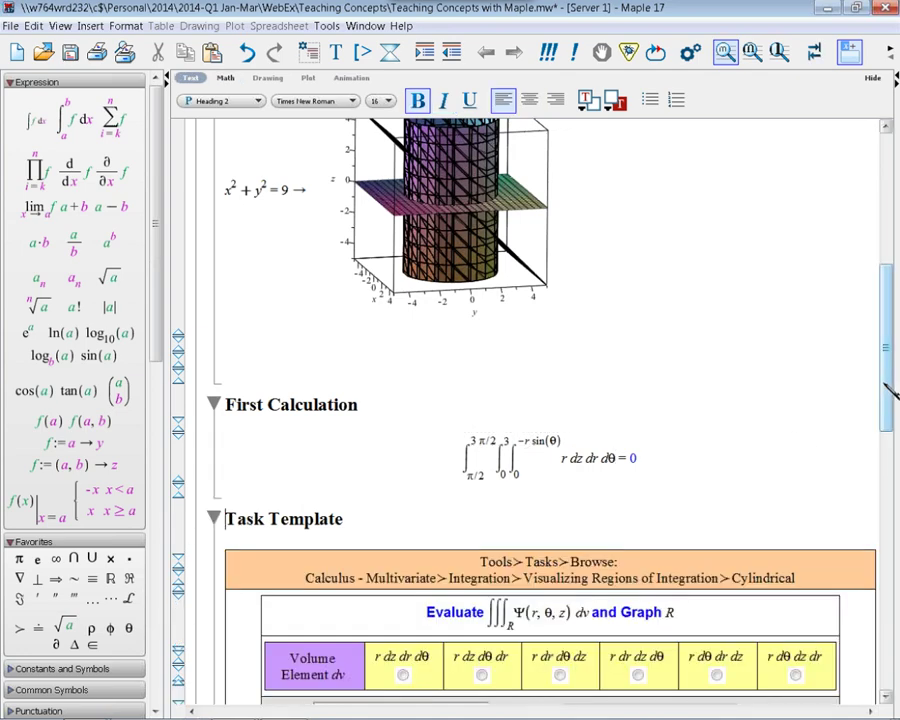
drag(886, 390, 882, 458)
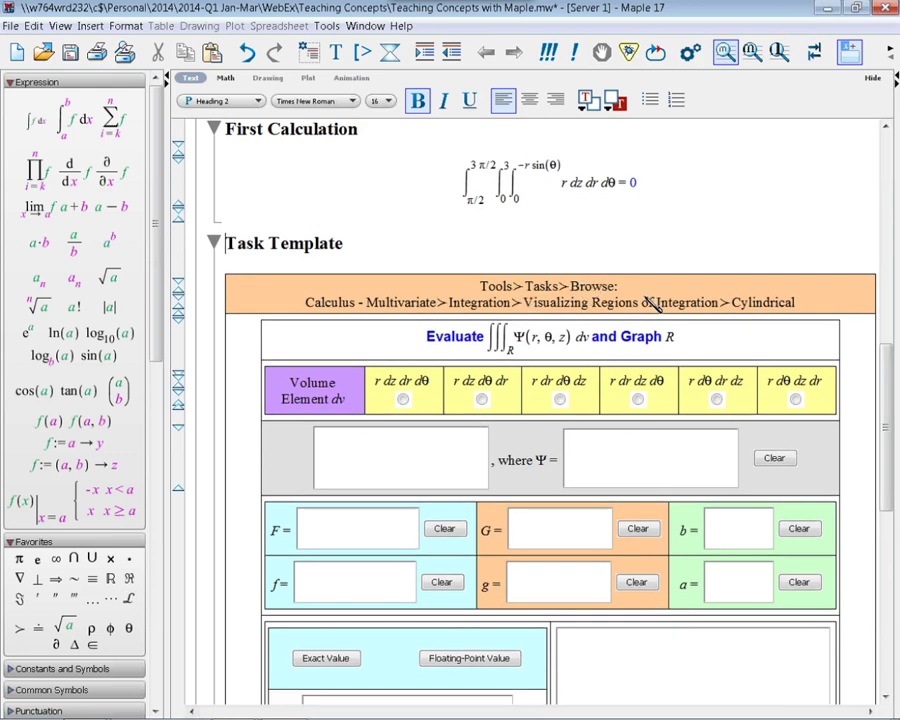
Open the task browser and move its window below the template's path heading
click(327, 26)
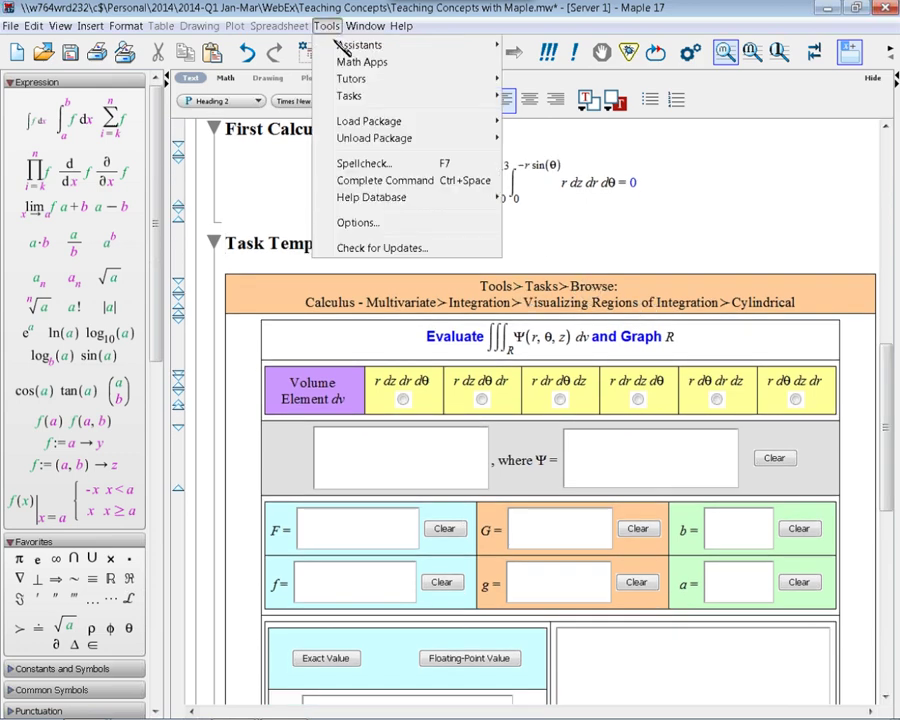
mouse_move(363, 95)
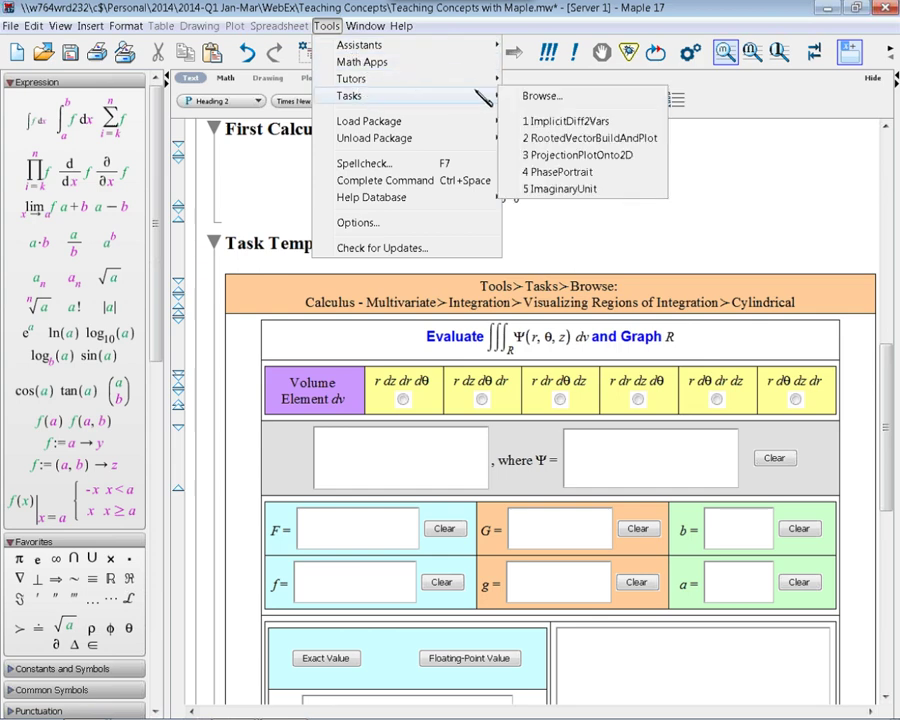
click(540, 97)
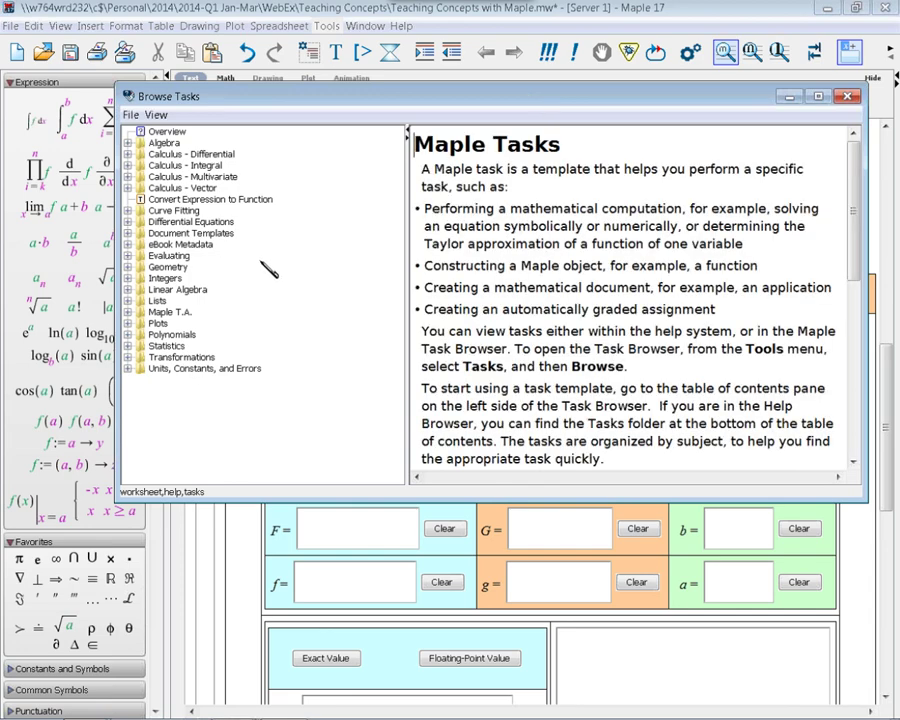
drag(455, 102, 436, 257)
drag(460, 298, 578, 313)
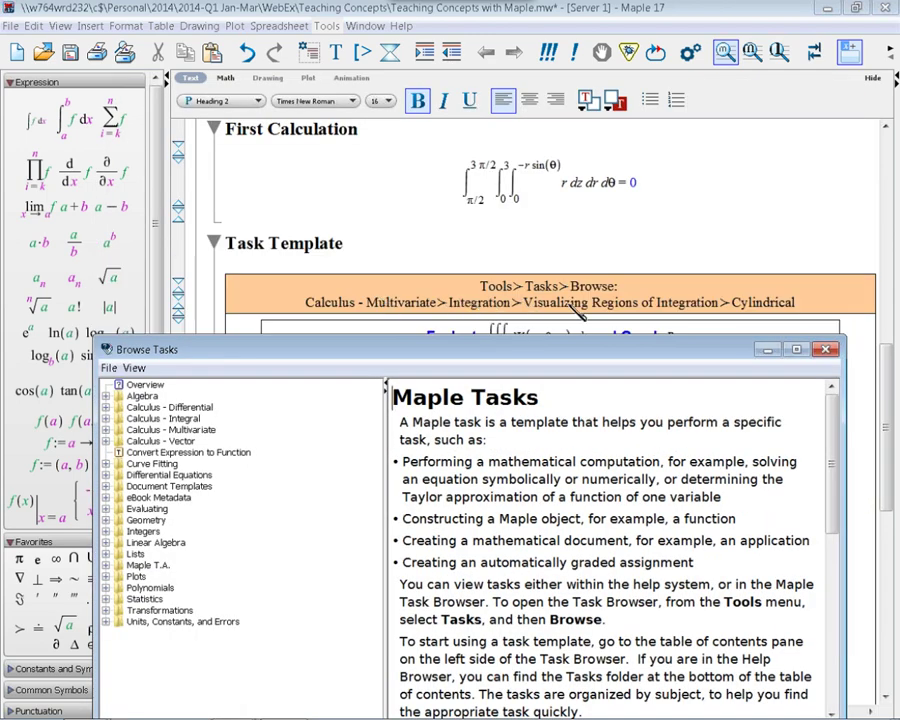
View the Cylindrical task under Calculus - Multivariate, Integration, Visualizing Regions of Integration, and close the task browser
click(106, 430)
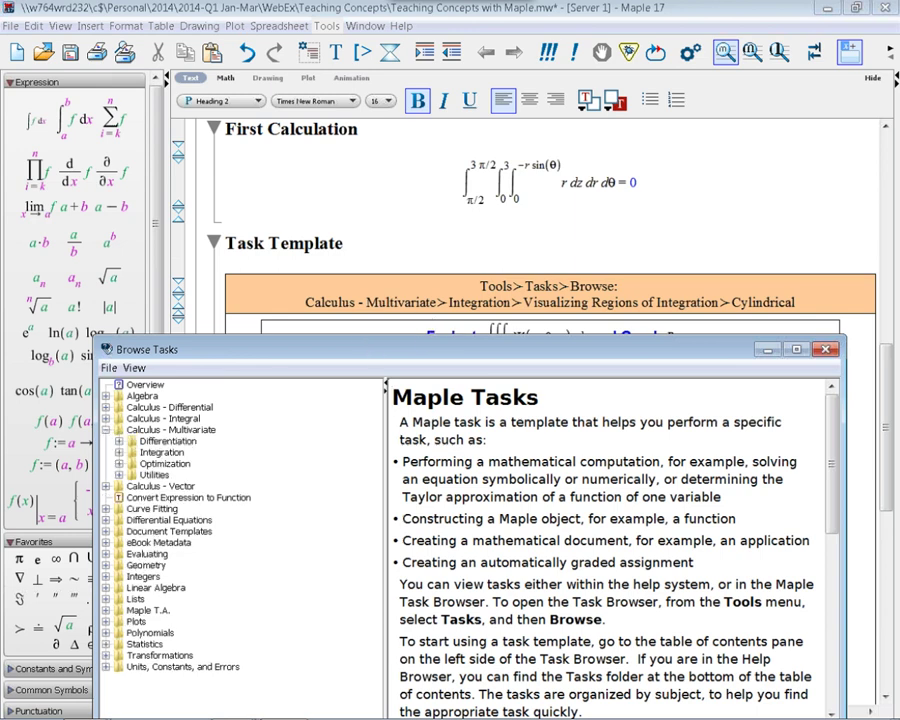
click(119, 453)
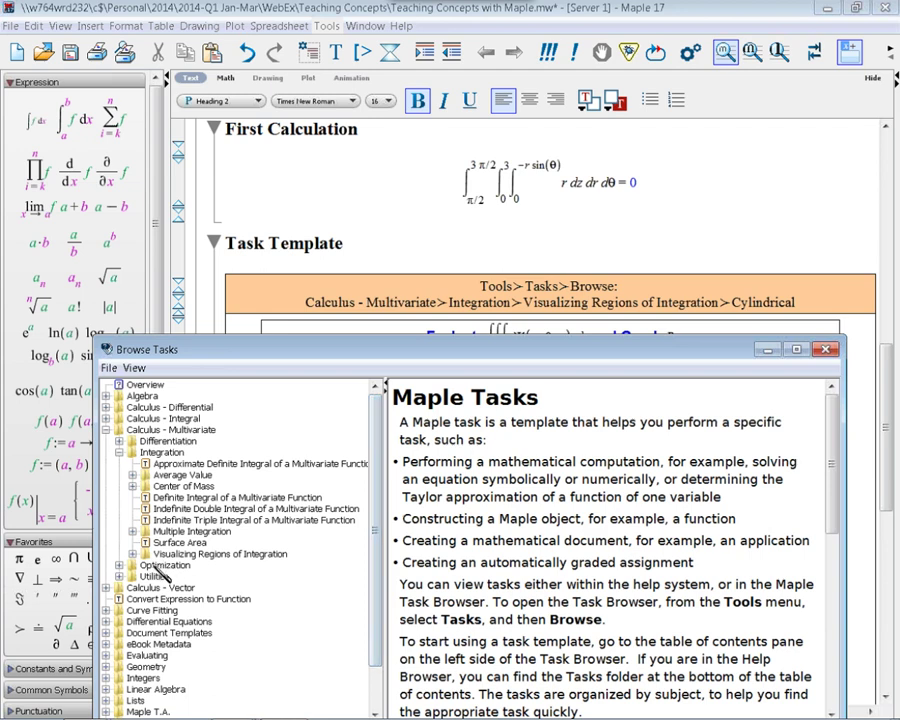
click(133, 554)
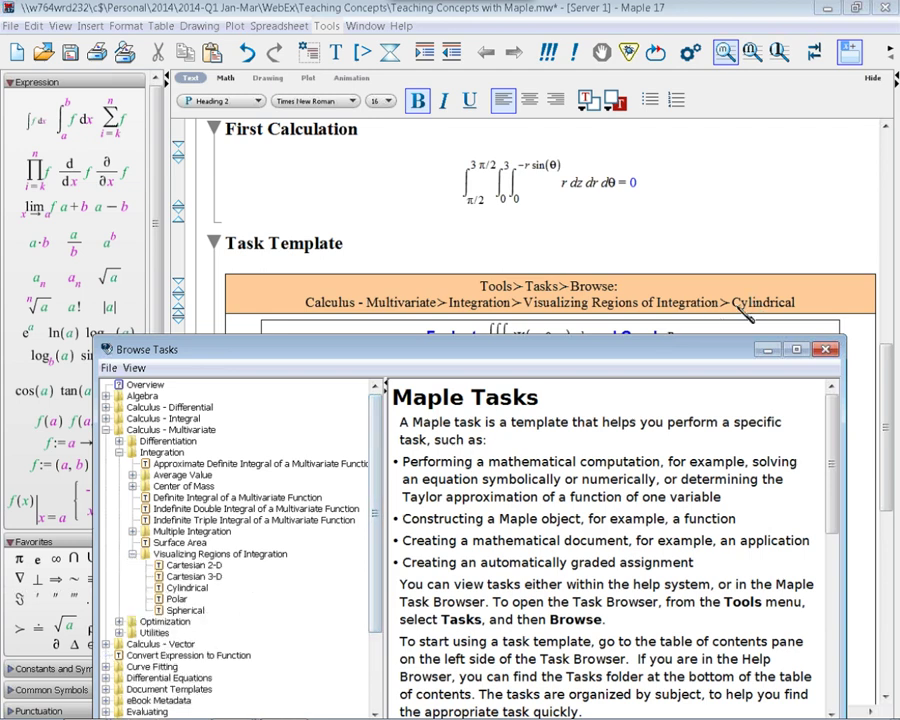
click(185, 589)
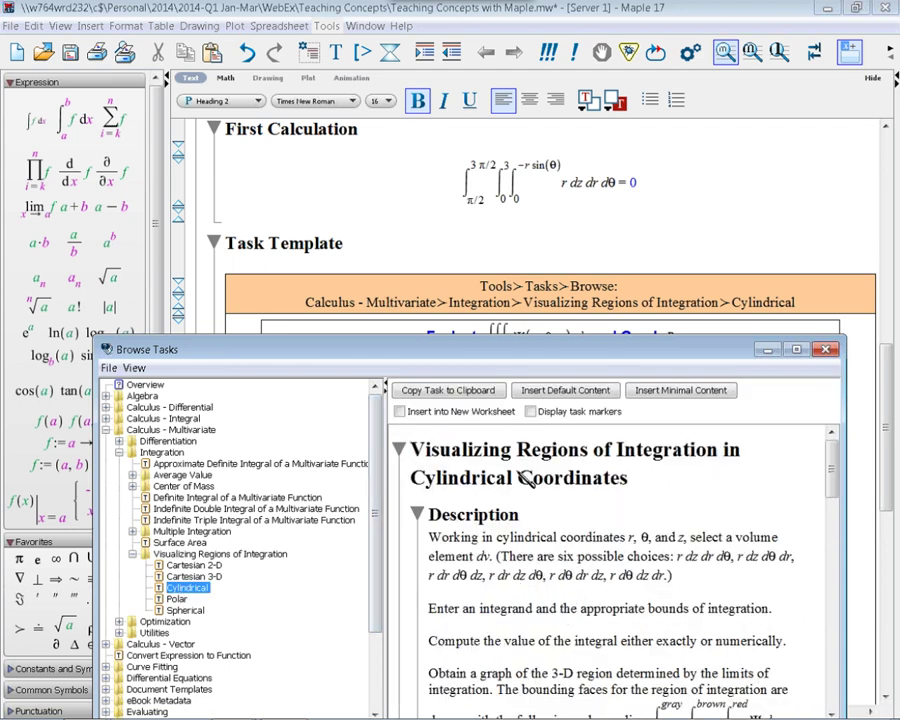
click(826, 349)
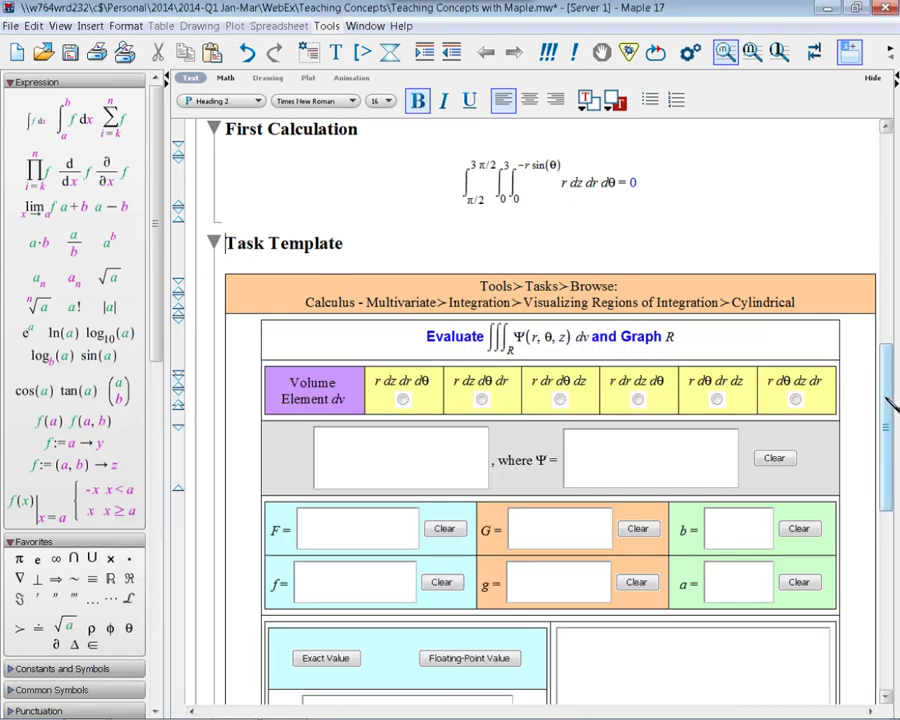